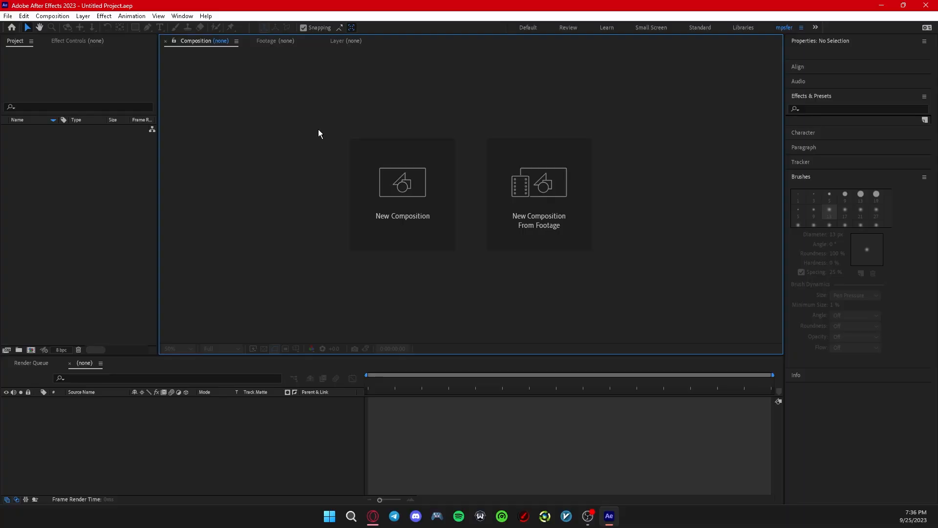
Open the desktop project Untitled Project.aep and move Comp 1's playhead to 0:00:06:41, showing the full timeline
click(7, 16)
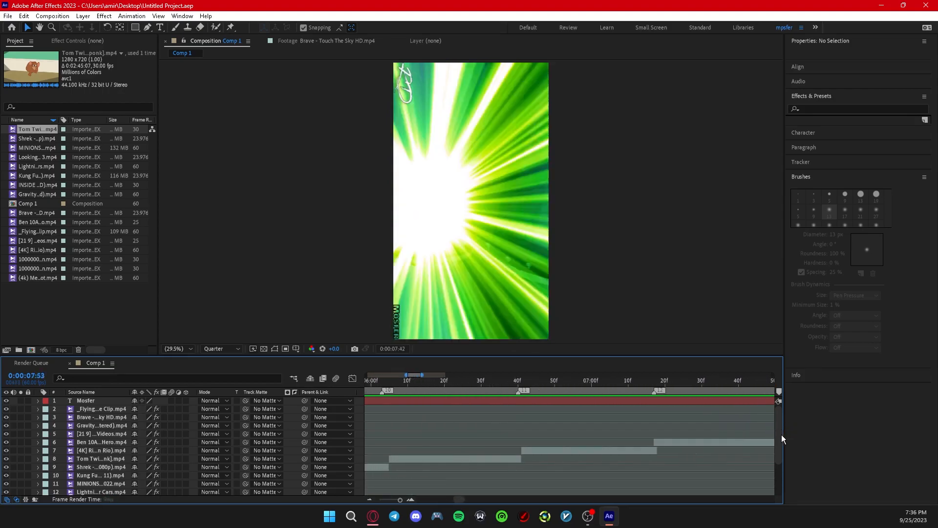
drag(633, 412, 396, 389)
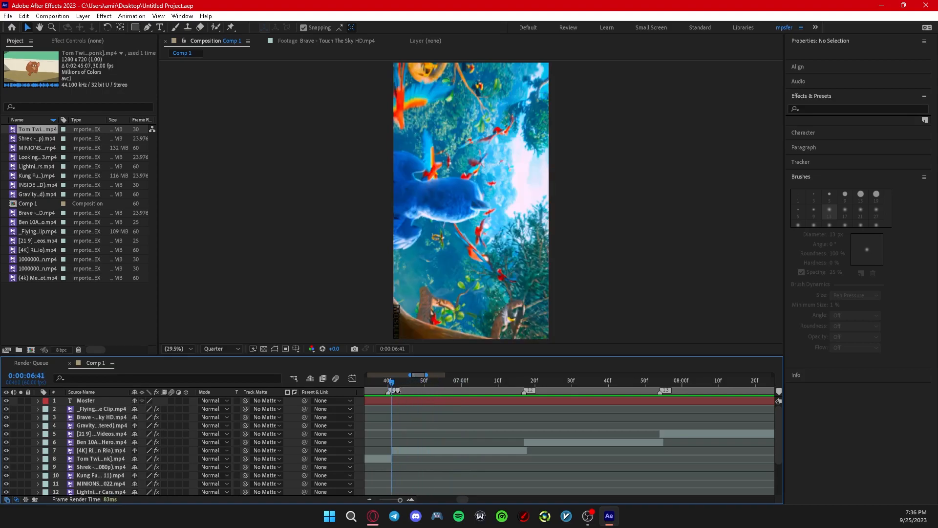
key(;)
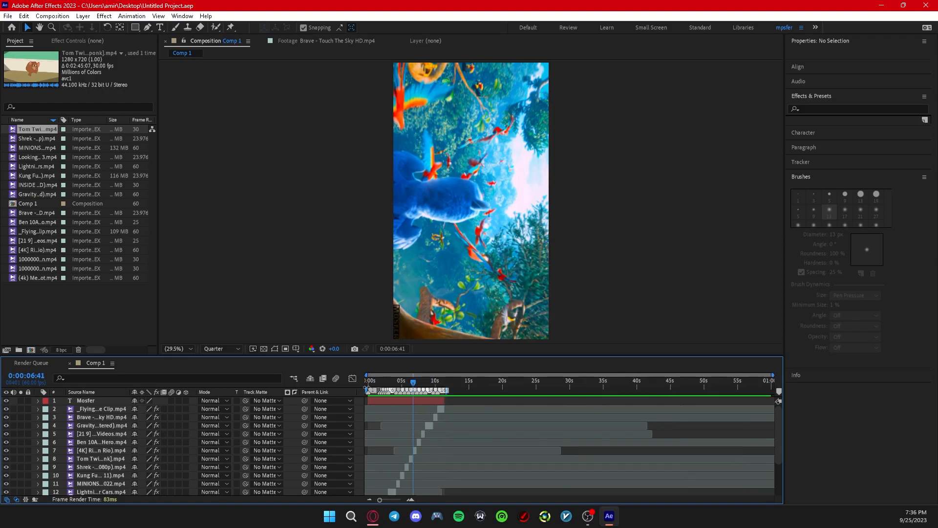
Select the Rio clip's layer in Comp 1 and place the playhead at the clip's first frame
scroll(425, 408, up, 5)
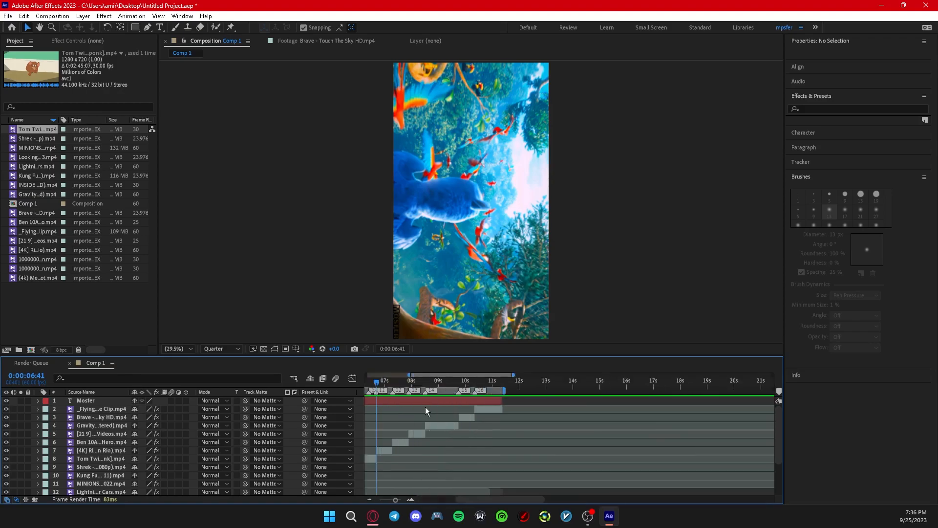
scroll(424, 406, down, 2)
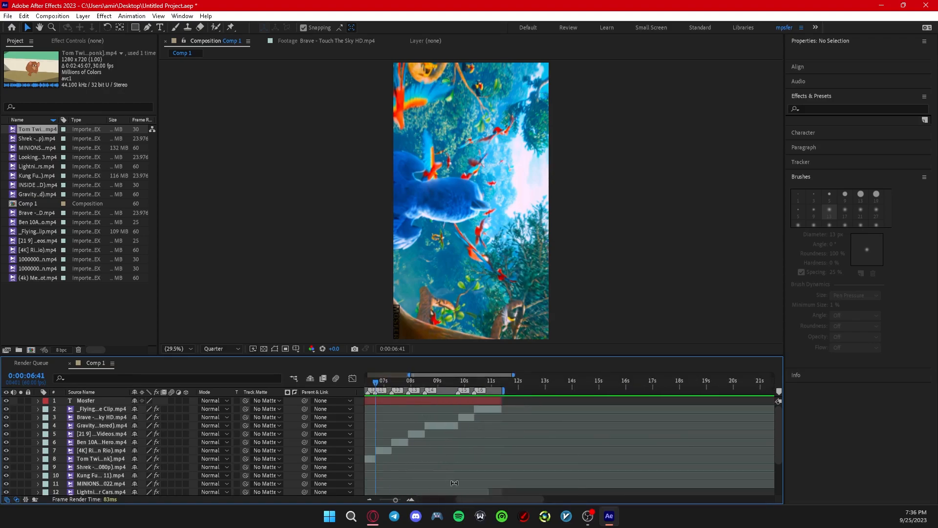
scroll(483, 500, down, 2)
scroll(447, 423, up, 6)
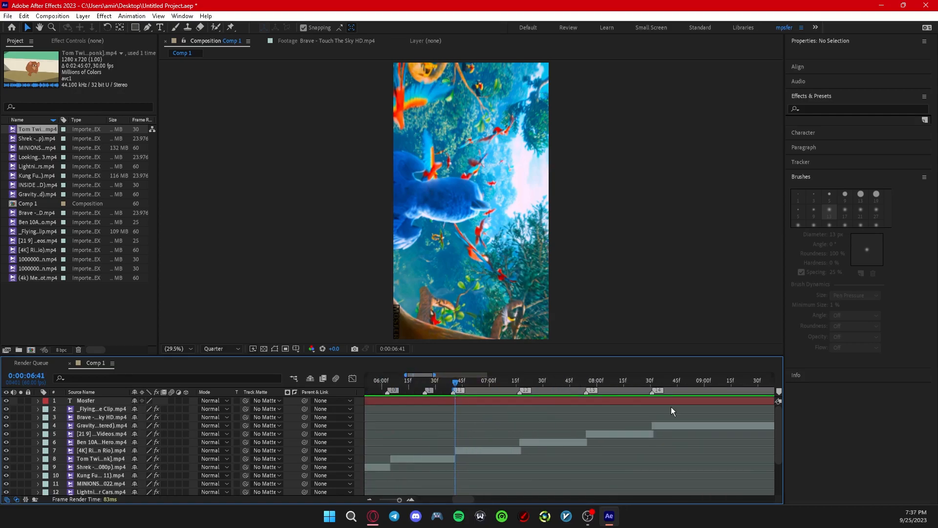
scroll(424, 396, down, 4)
drag(507, 380, 496, 383)
scroll(502, 420, up, 3)
click(510, 441)
click(406, 381)
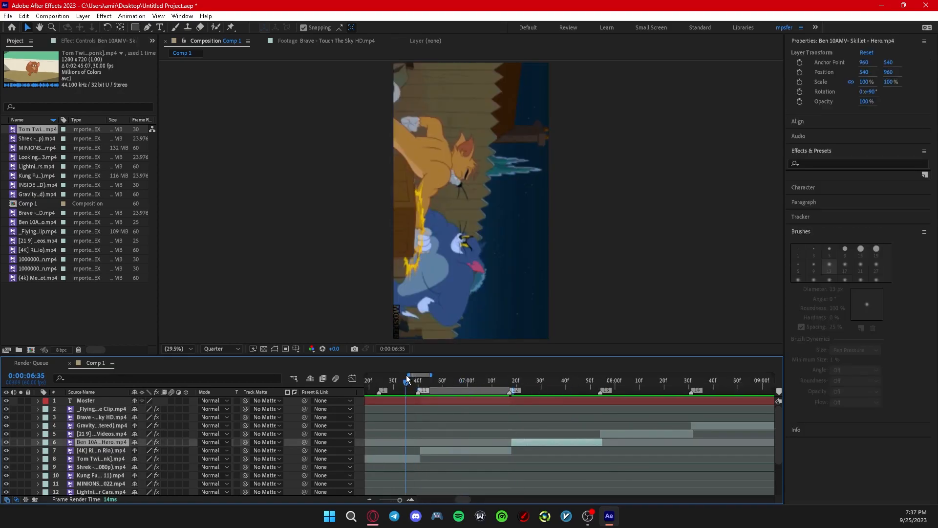
right_click(455, 448)
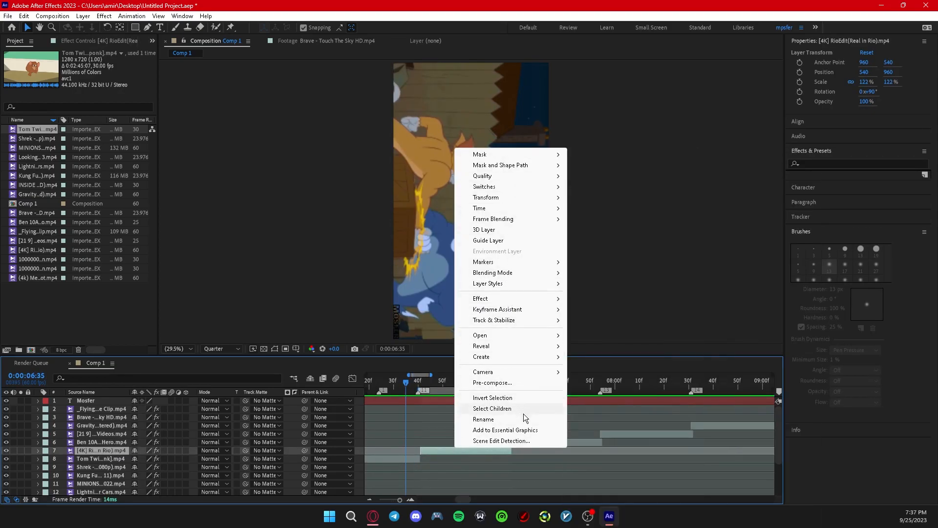
click(420, 382)
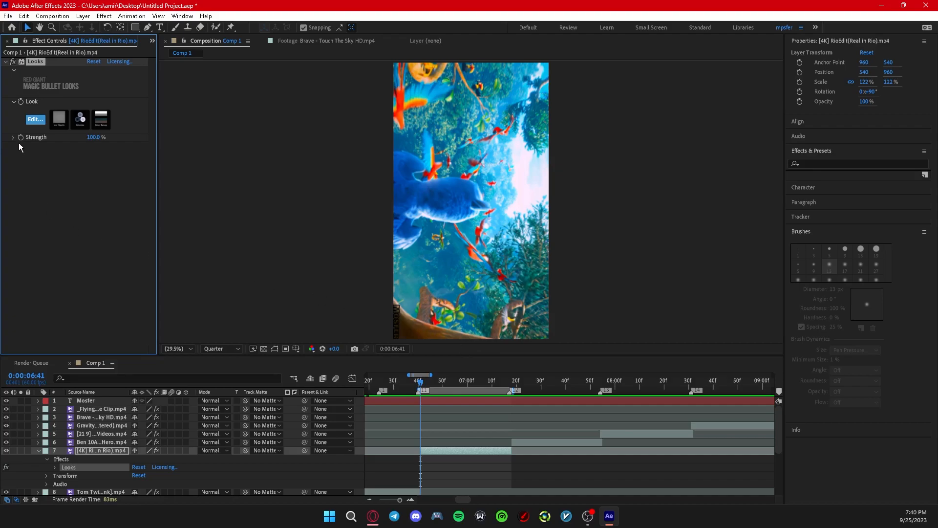
Compare the Rio clip with its existing Looks effect disabled and enabled
click(13, 62)
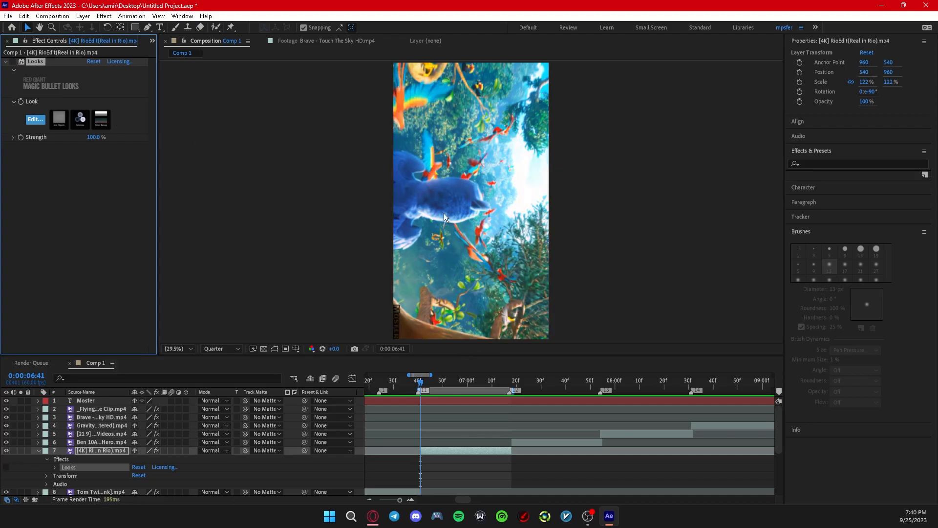
click(13, 62)
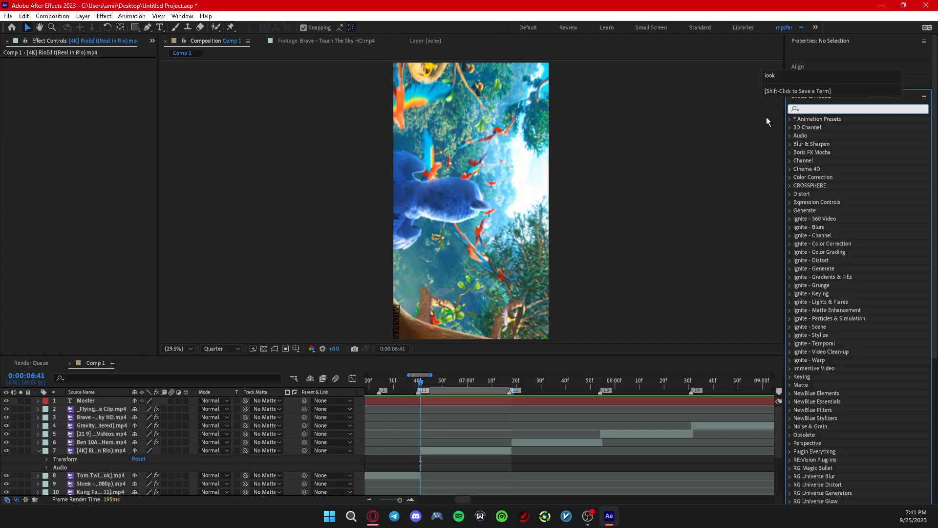
Search the effects for "look" and apply the RG Magic Bullet Looks effect to the Rio clip
click(766, 117)
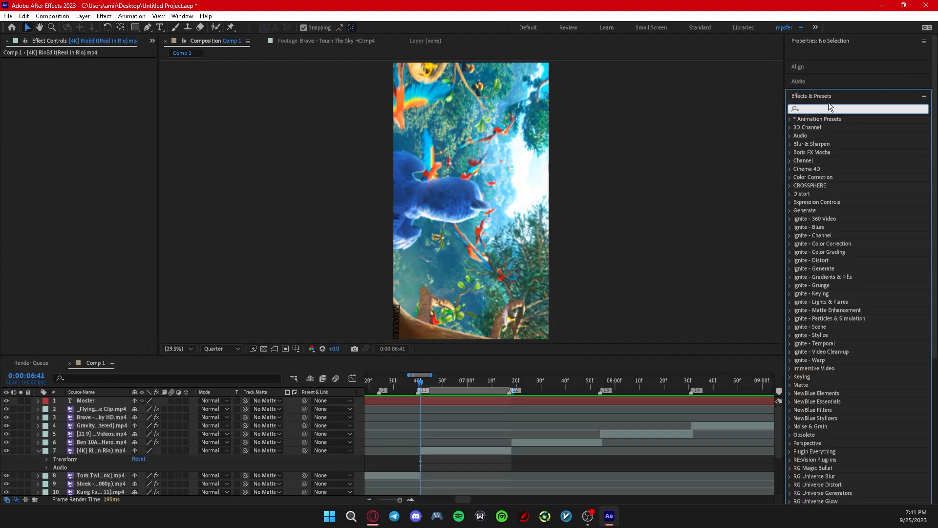
text(look)
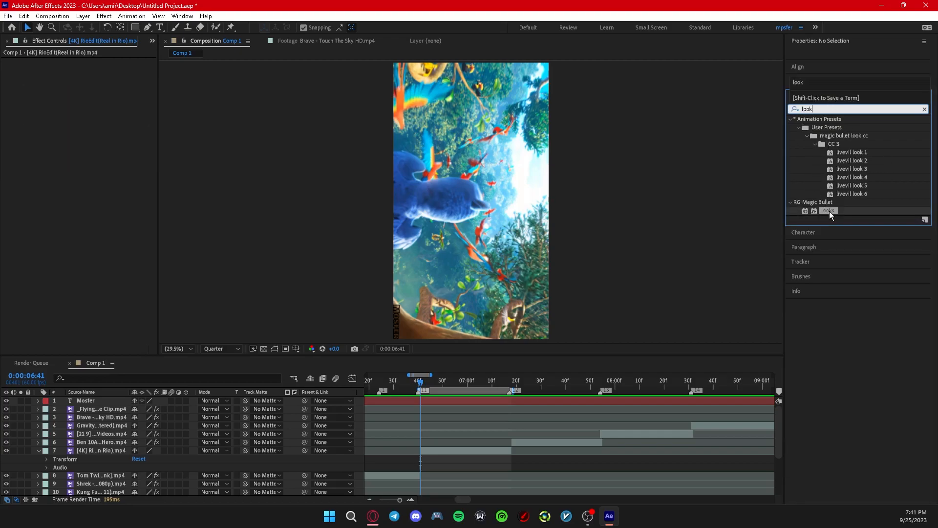
drag(829, 211, 455, 453)
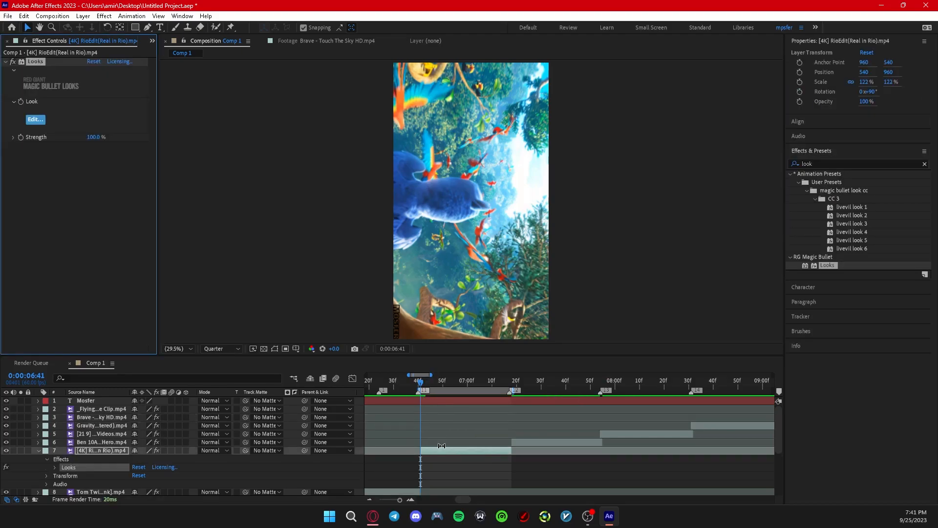
Open the Looks effect's editor for the Rio clip and maximize its window
click(34, 121)
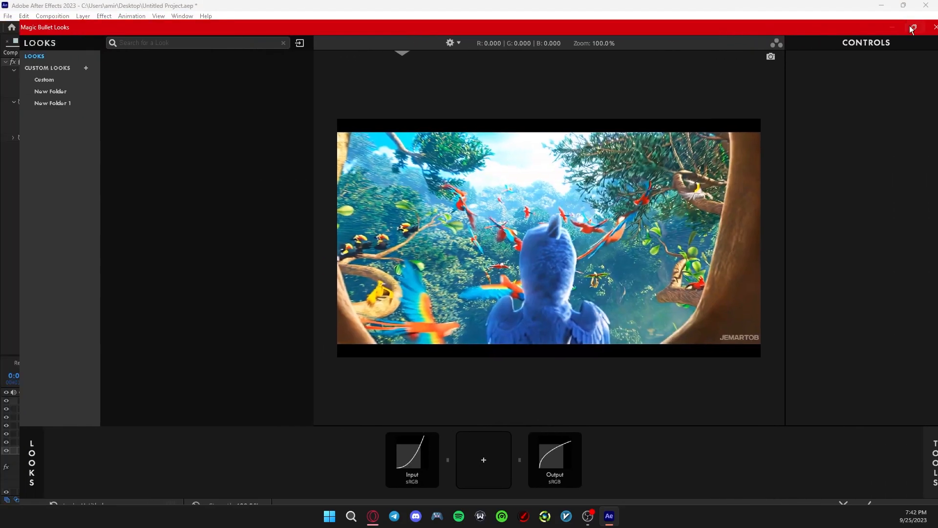
drag(902, 25, 333, 41)
double_click(333, 41)
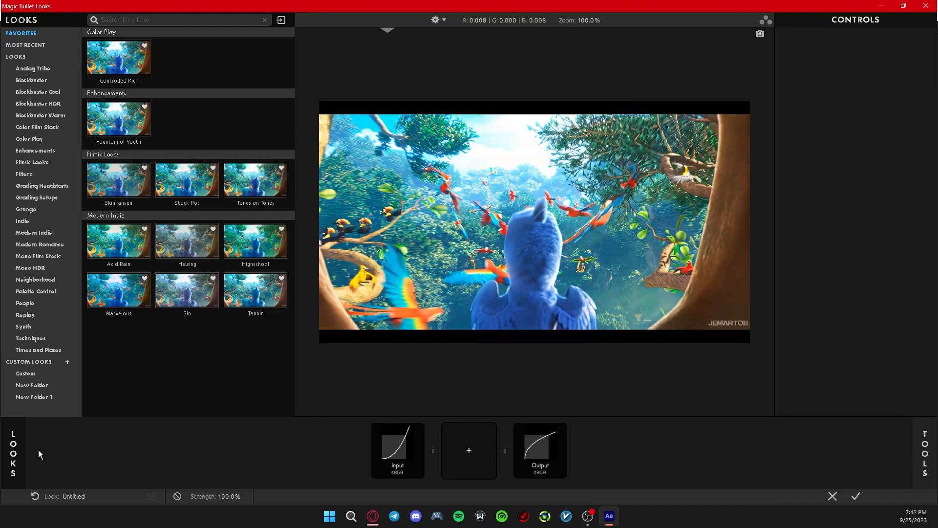
Show and hide the editor's looks library and tools collection to examine both
click(14, 452)
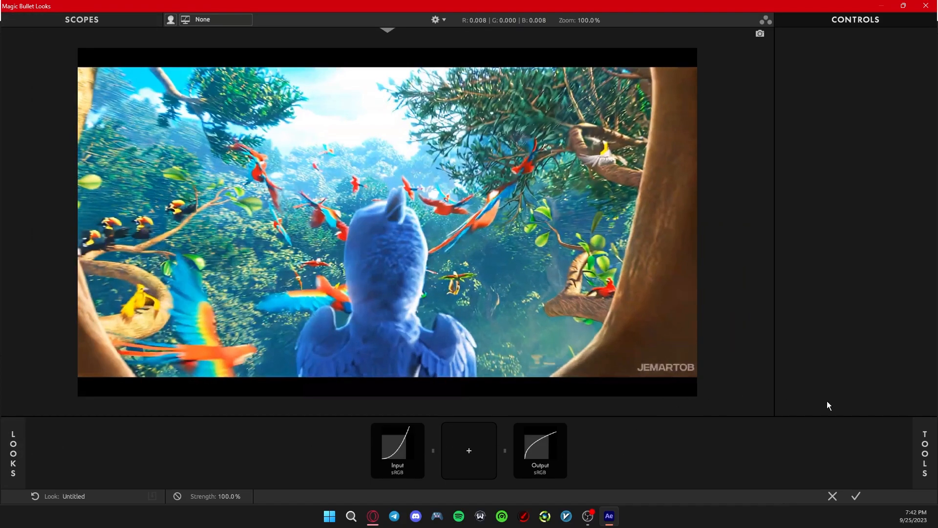
click(923, 454)
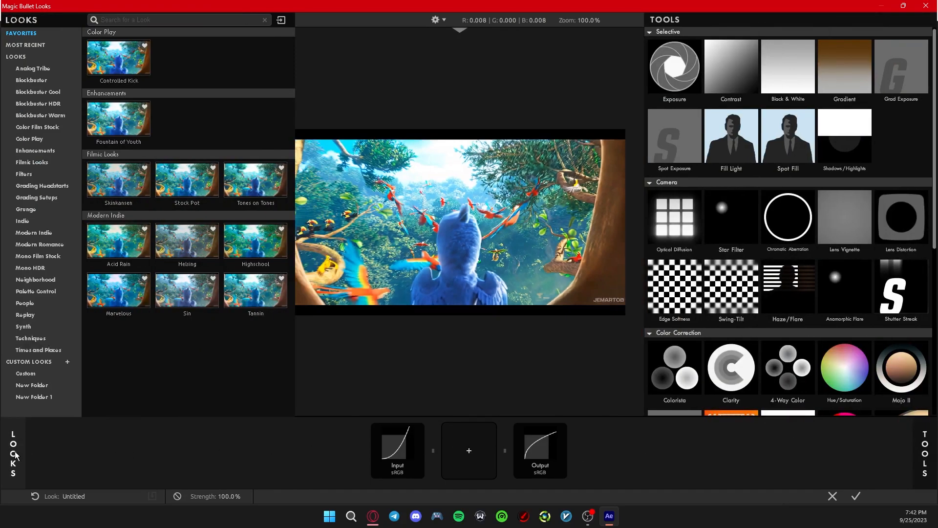
click(14, 454)
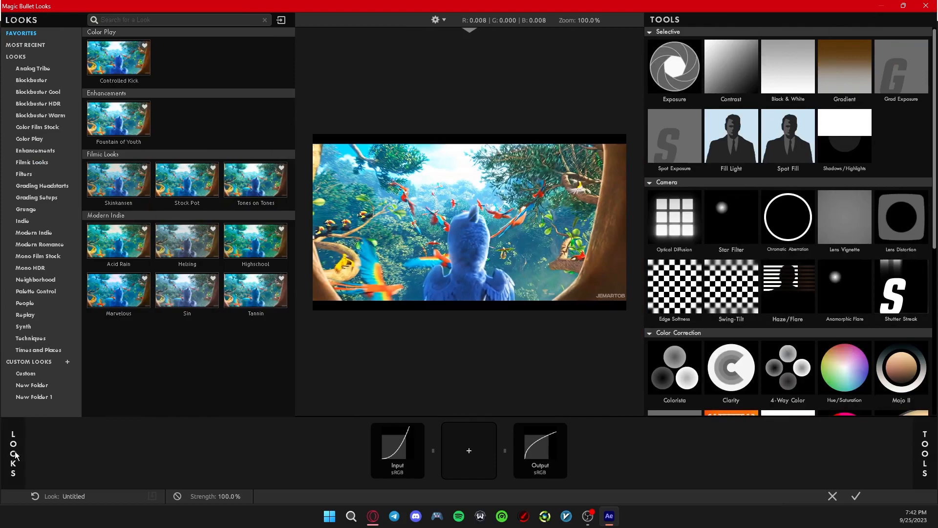
click(925, 462)
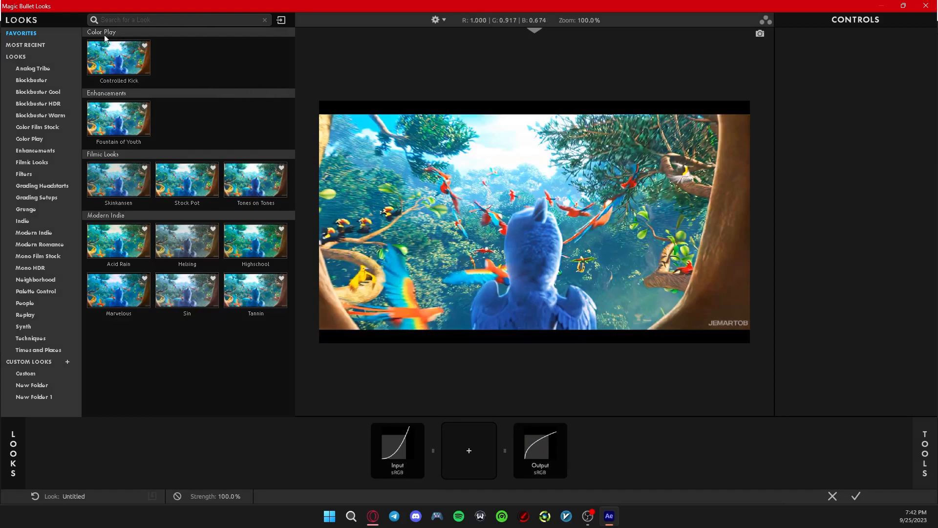
Preview the Analog Tribe looks Tuition, Transaxle and Restoration on the clip
click(34, 68)
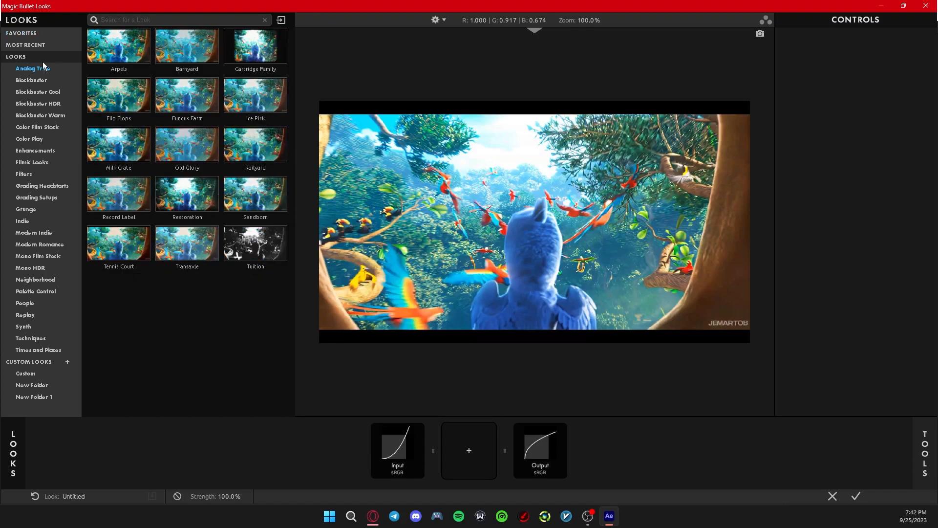
click(230, 247)
click(183, 233)
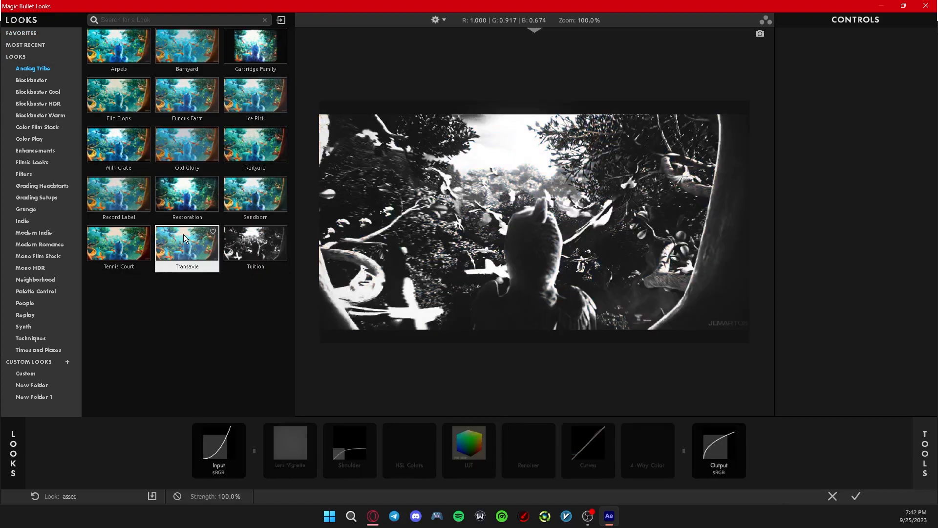
click(177, 201)
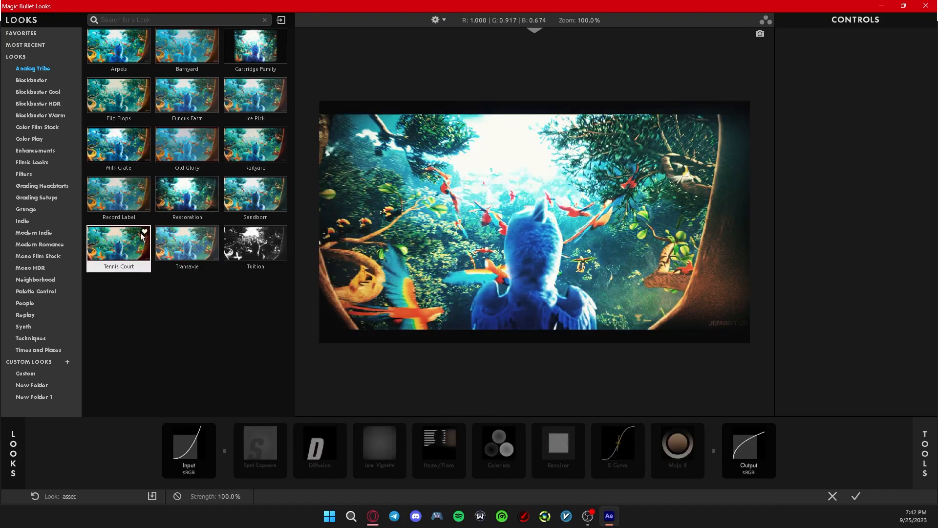
Browse the Blockbuster and other look categories and preview favorite looks such as Controlled Kick and Marvelous
click(22, 85)
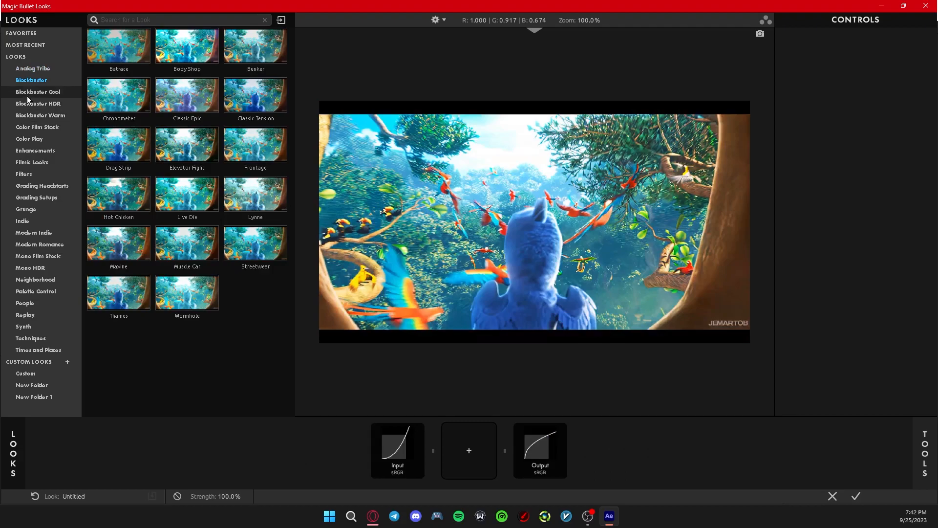
click(26, 59)
scroll(218, 210, down, 10)
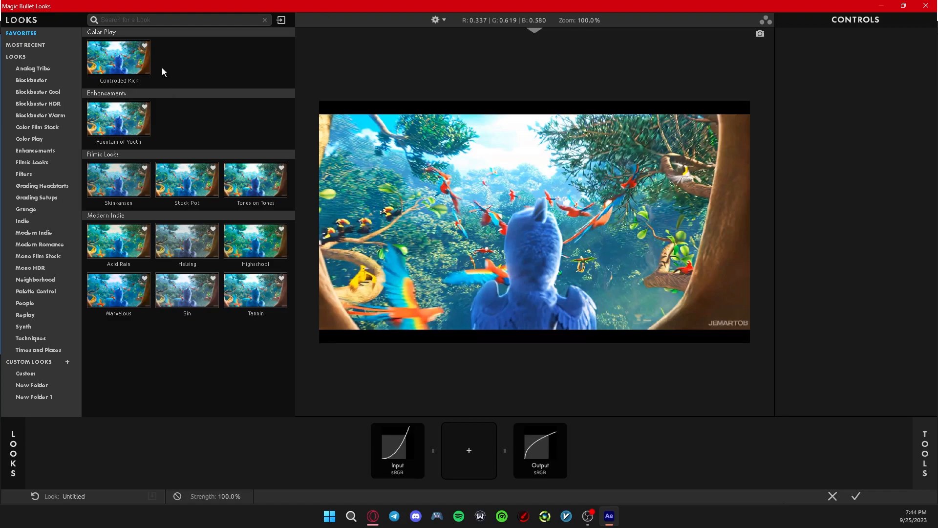
click(130, 67)
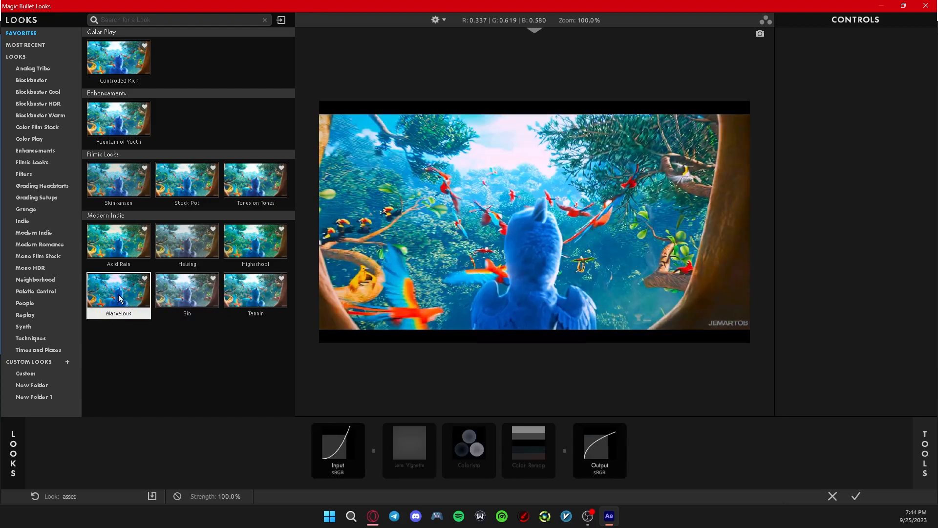
click(123, 76)
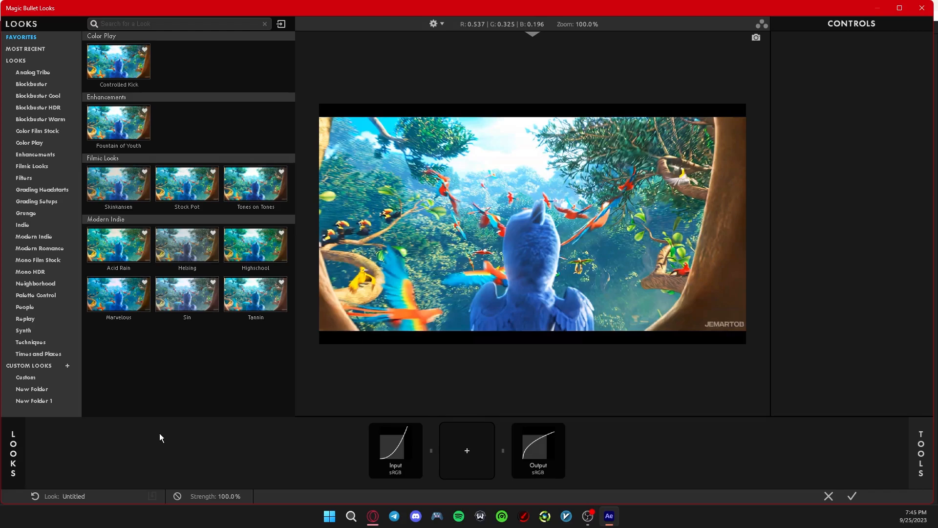
Hide the looks library and add the Grad Exposure tool from the Selective tools to the tool chain
click(14, 445)
click(913, 433)
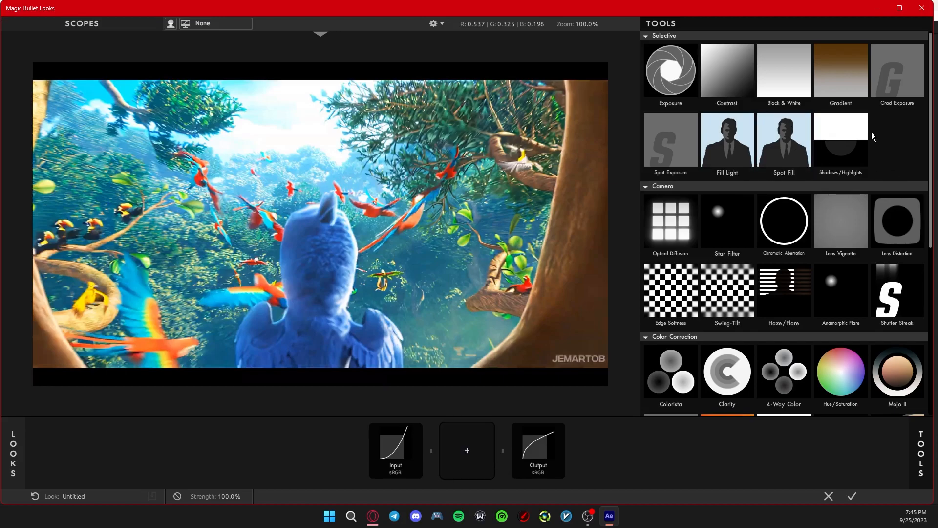
scroll(810, 226, down, 2)
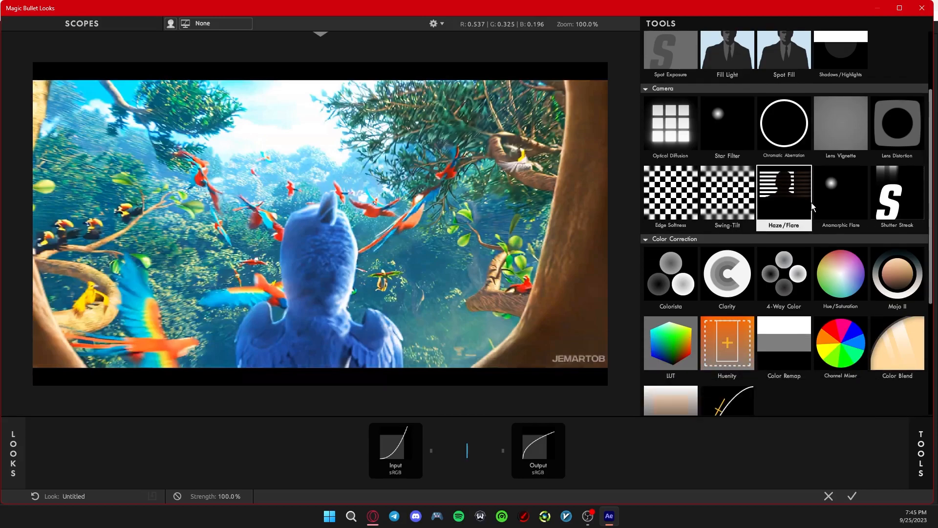
scroll(814, 215, up, 2)
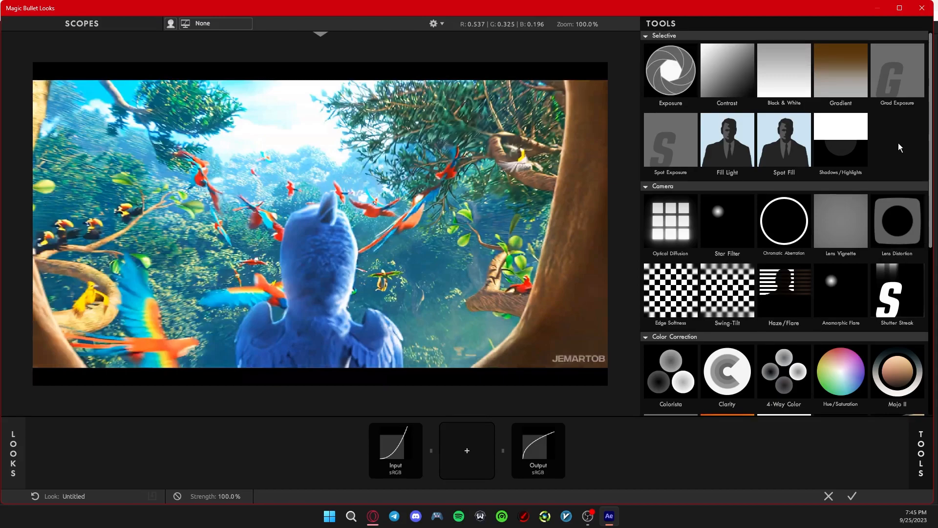
double_click(897, 96)
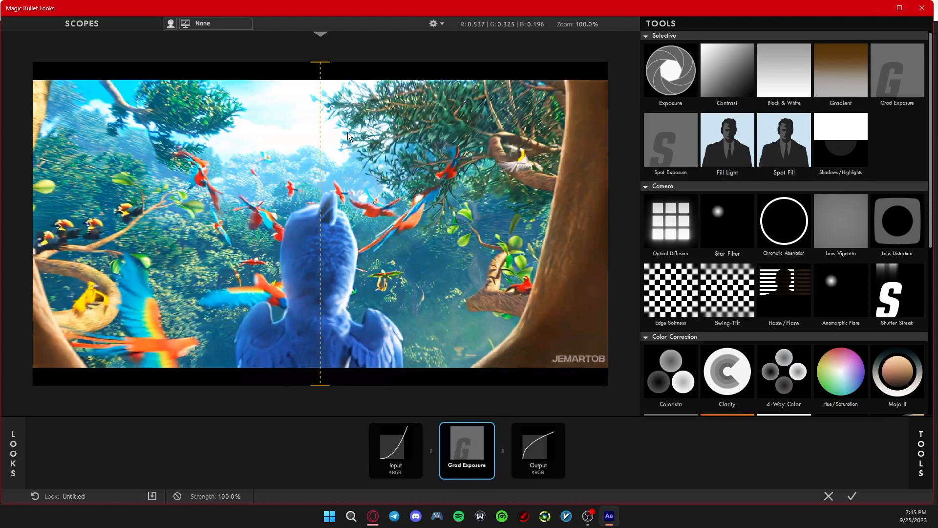
Move the Grad Exposure gradient's start point to about X1 -35.9%, Y1 -34.7% and set its stops to -0.50
click(473, 435)
drag(829, 77, 792, 77)
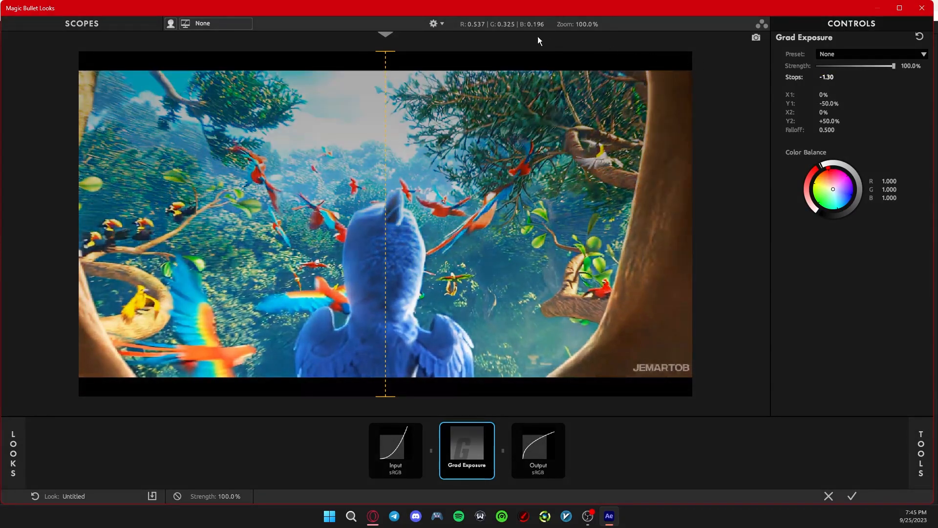
drag(386, 51, 153, 107)
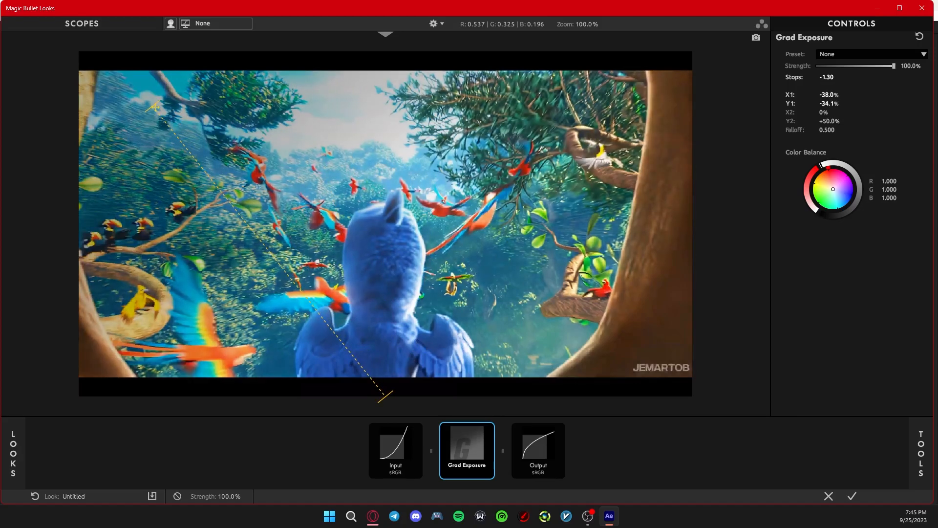
drag(153, 108, 137, 125)
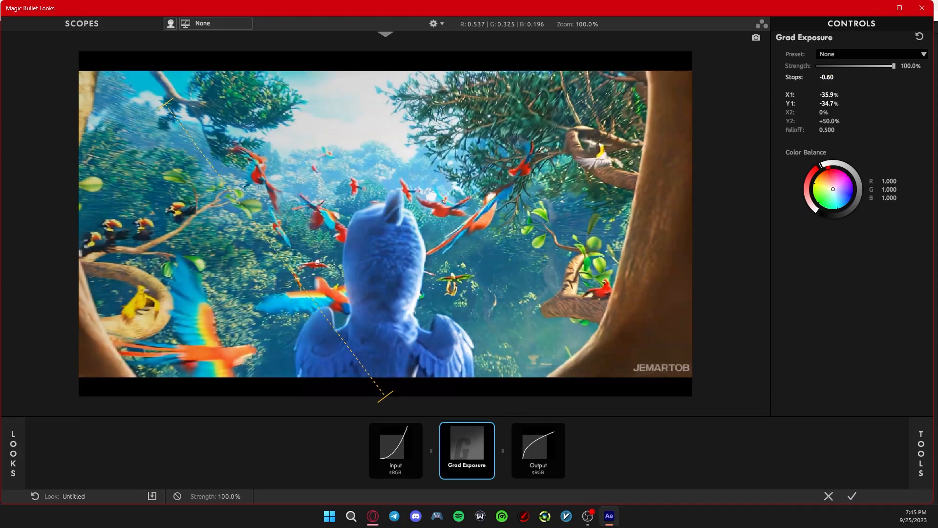
mouse_move(826, 77)
mouse_down()
mouse_move(881, 78)
mouse_move(829, 78)
mouse_up()
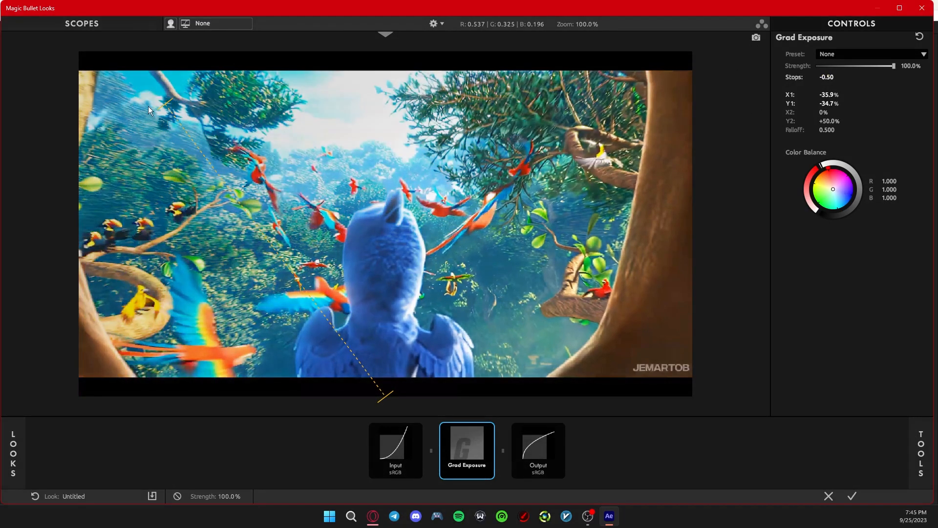
Try Grad Exposure with stops at +0.10 and the gradient's start point near X1 +31.6%, Y1 -4.1%, and remove the tool
drag(151, 106, 240, 148)
drag(827, 77, 842, 77)
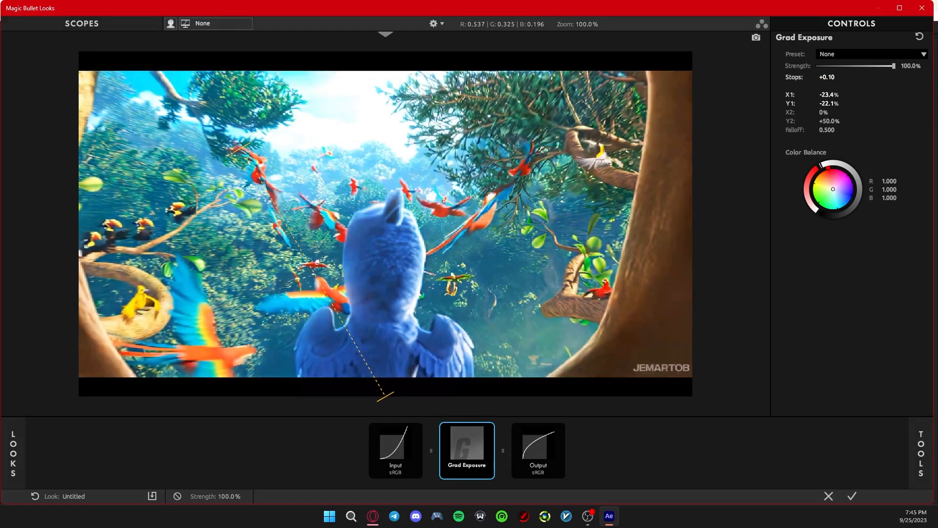
drag(240, 148, 584, 208)
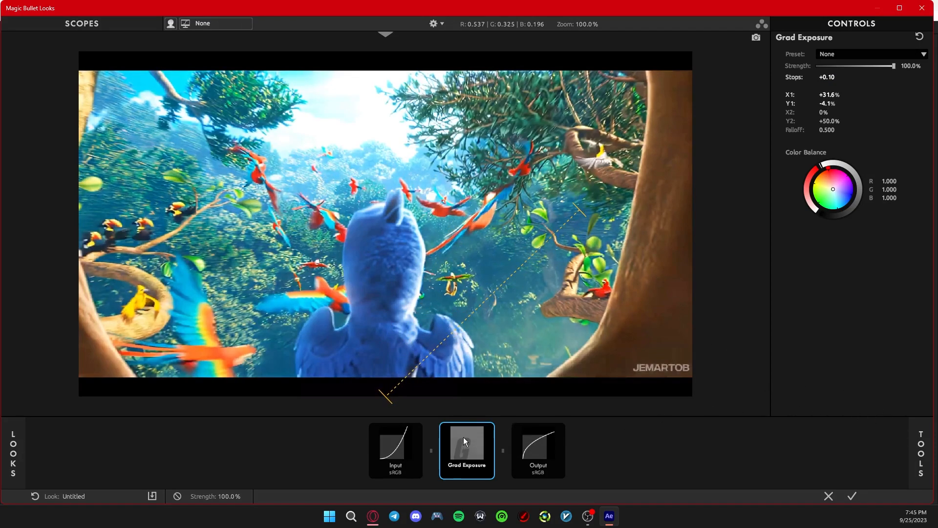
key(Delete)
Try the Mojo II color correction tool with Tint at +15.90%, and remove it from the tool chain
mouse_move(919, 454)
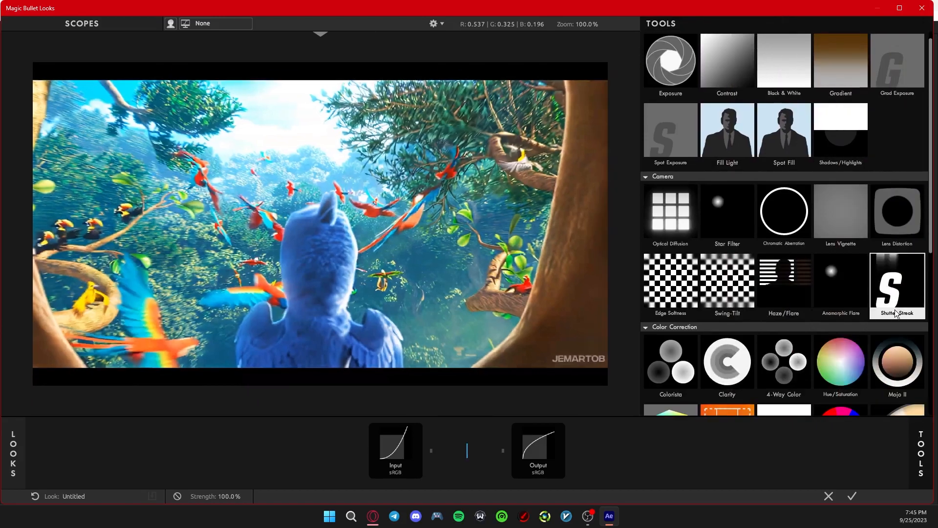
scroll(904, 323, down, 2)
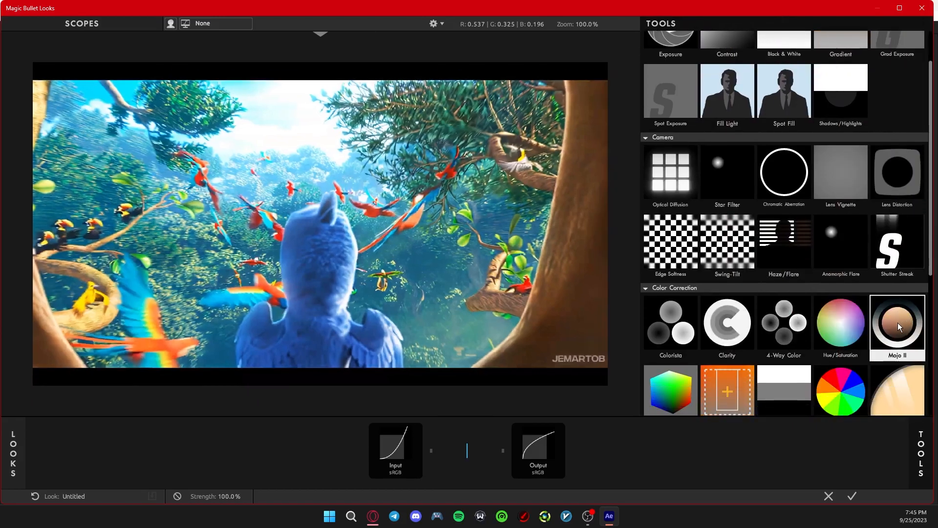
double_click(898, 327)
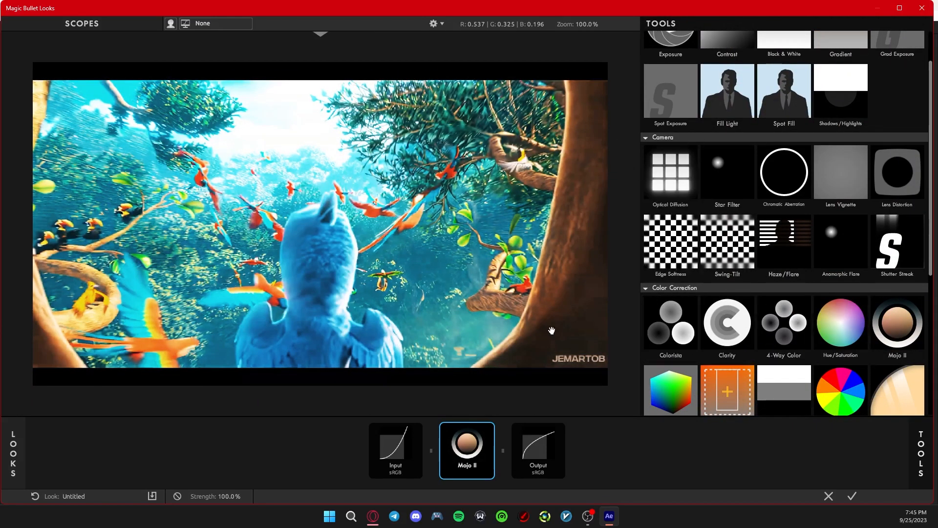
click(466, 458)
drag(850, 86, 862, 78)
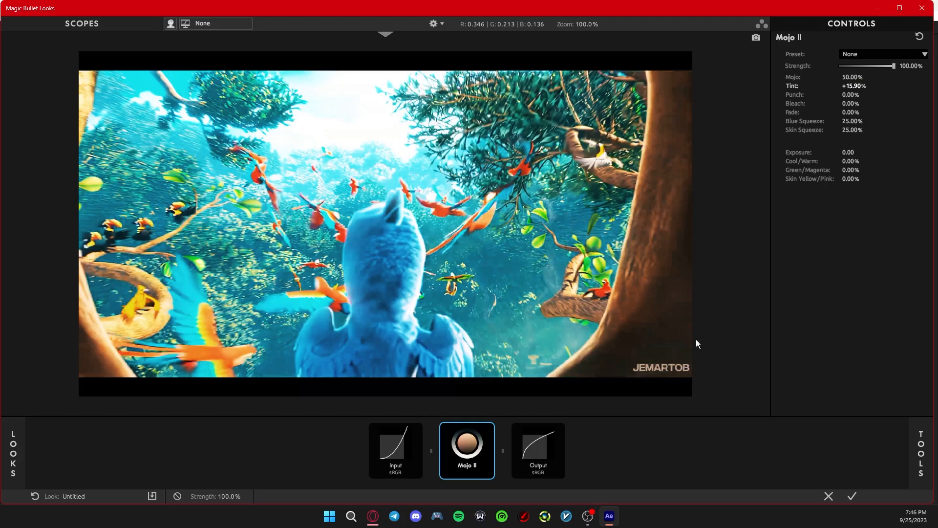
key(Delete)
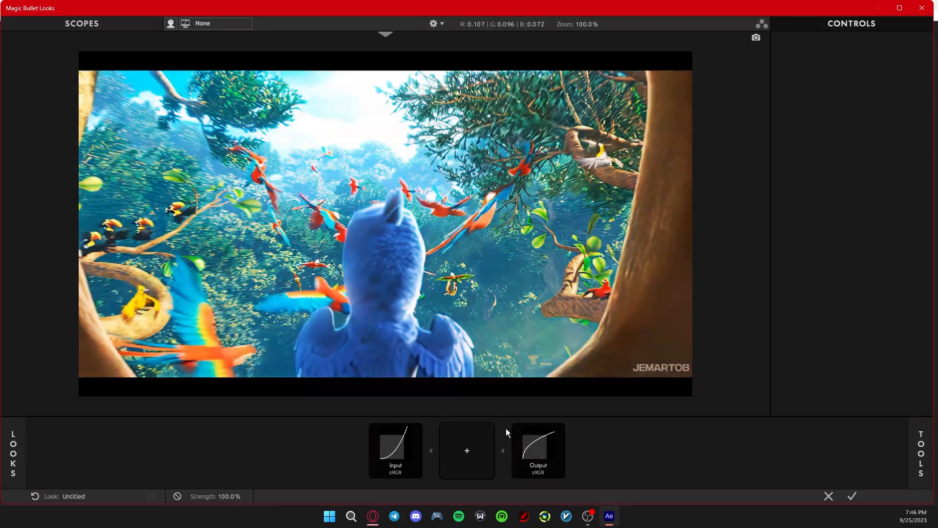
Look through the remaining effect tools in the library, from Color Correction downward
mouse_move(921, 442)
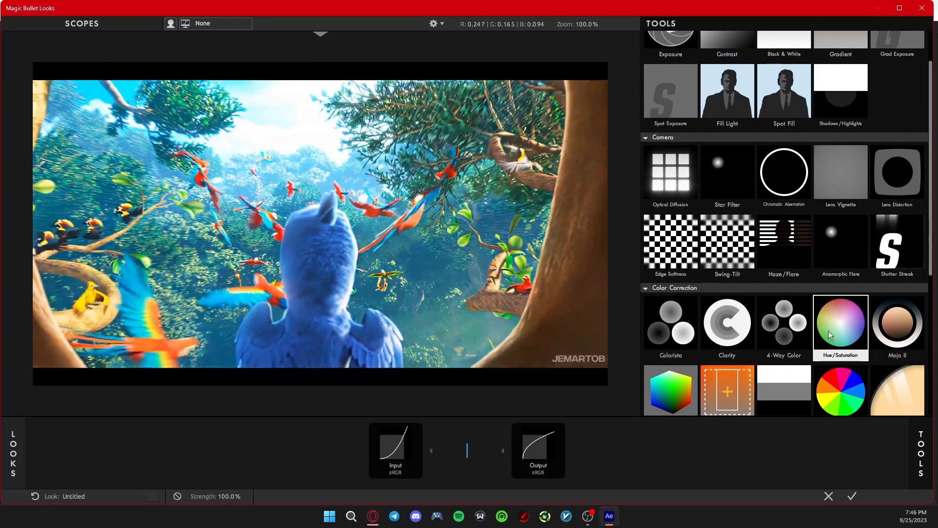
scroll(801, 289, down, 2)
scroll(801, 290, down, 2)
scroll(802, 335, down, 3)
scroll(824, 311, up, 6)
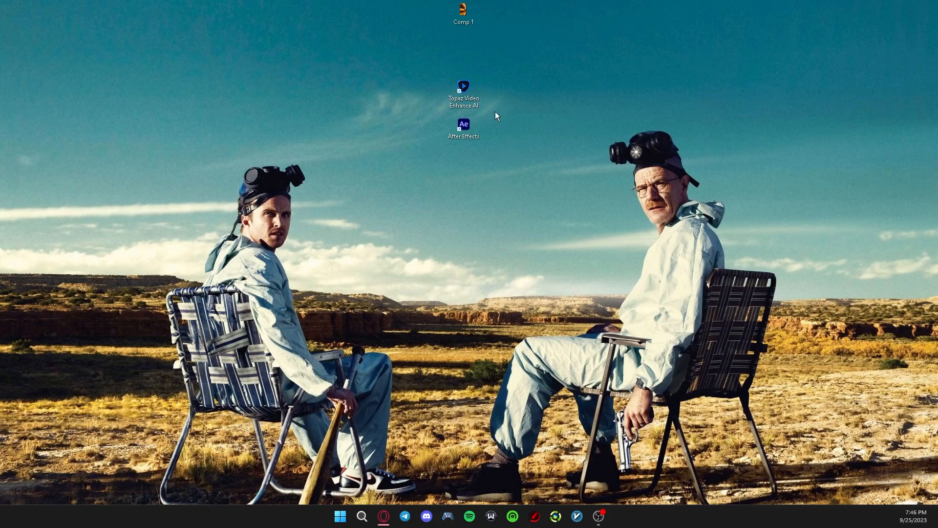
Open Topaz Video Enhance AI in a maximized window and import the Comp 1 video from the Desktop
double_click(460, 95)
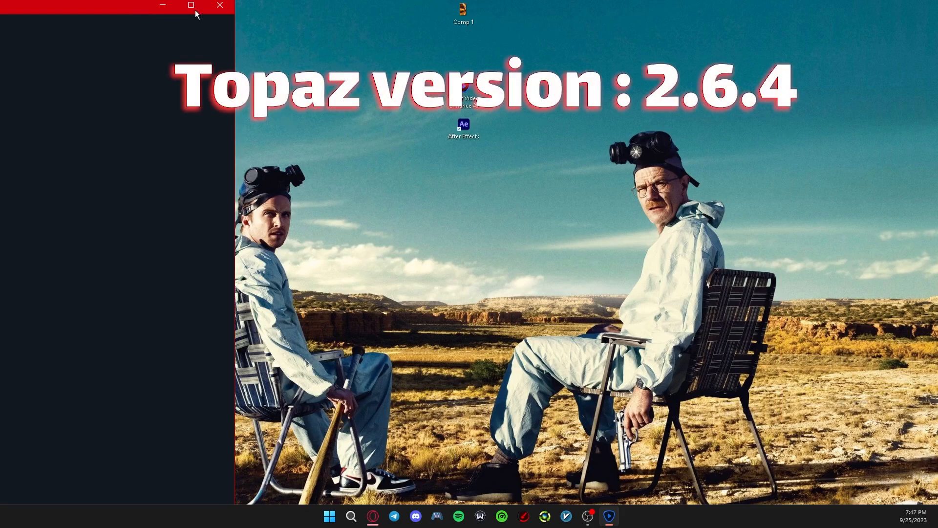
drag(101, 10, 515, 22)
click(663, 25)
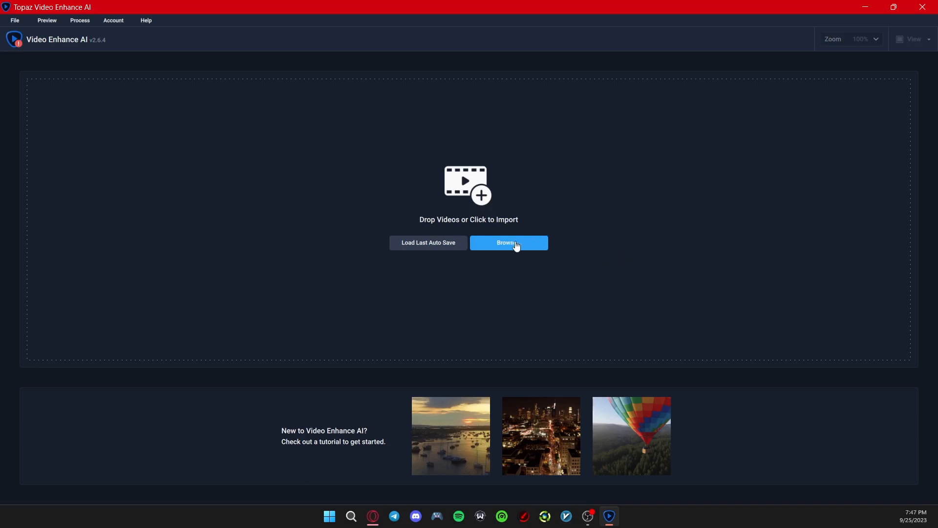
click(513, 246)
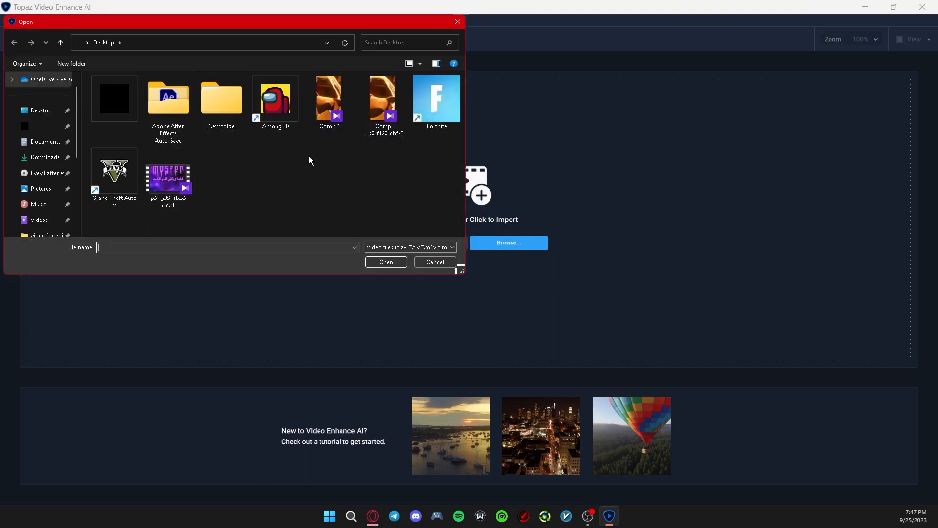
double_click(330, 100)
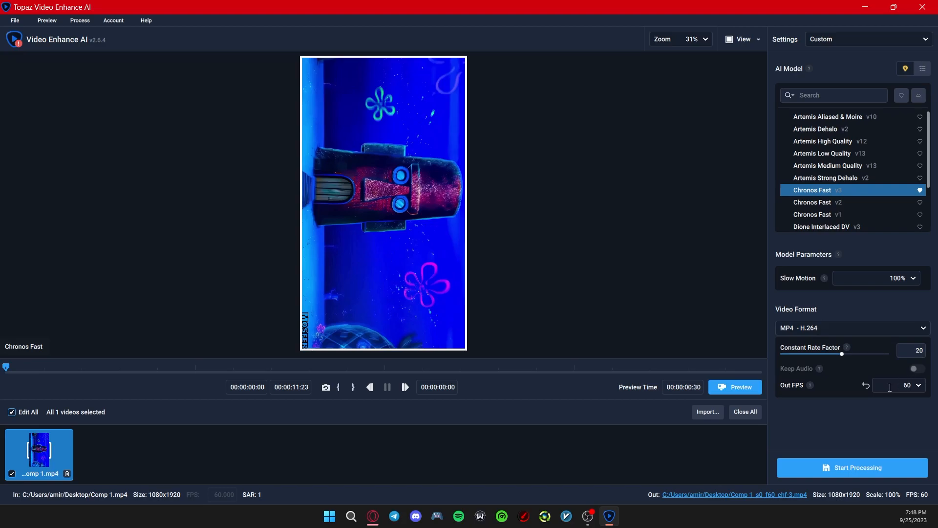
Check the available output frame rates and select the Proteus - Fine Tune v3 AI model
click(919, 386)
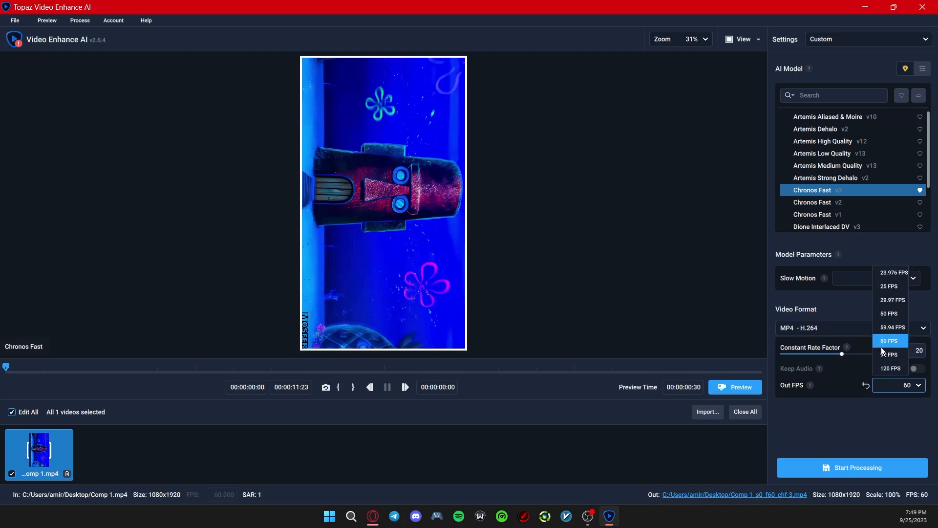
click(847, 309)
scroll(856, 223, down, 2)
mouse_move(857, 224)
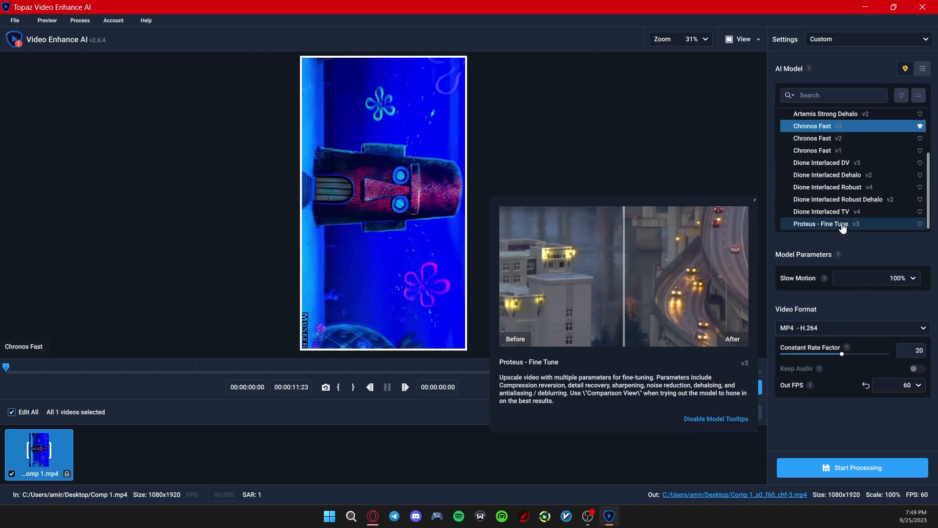
click(865, 224)
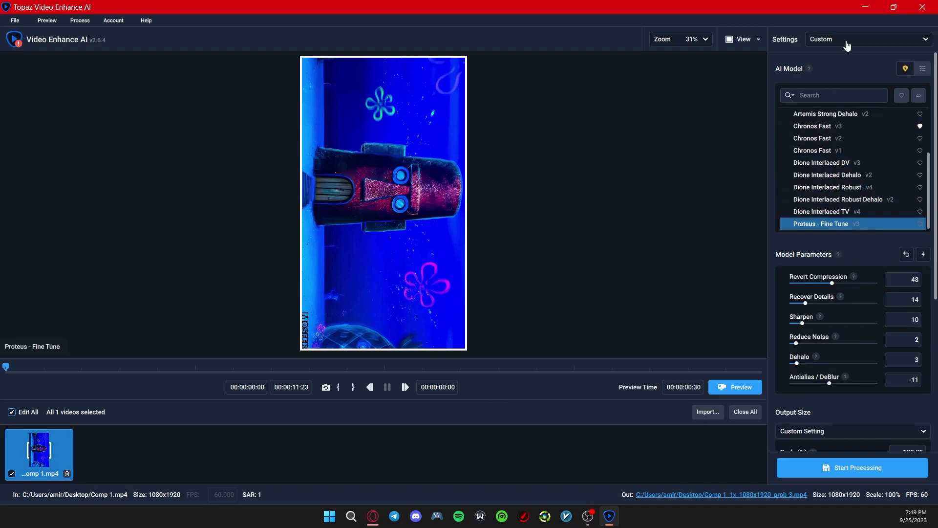
Apply the saved asli settings preset and turn off Keep Audio in the video format options
click(848, 41)
click(844, 128)
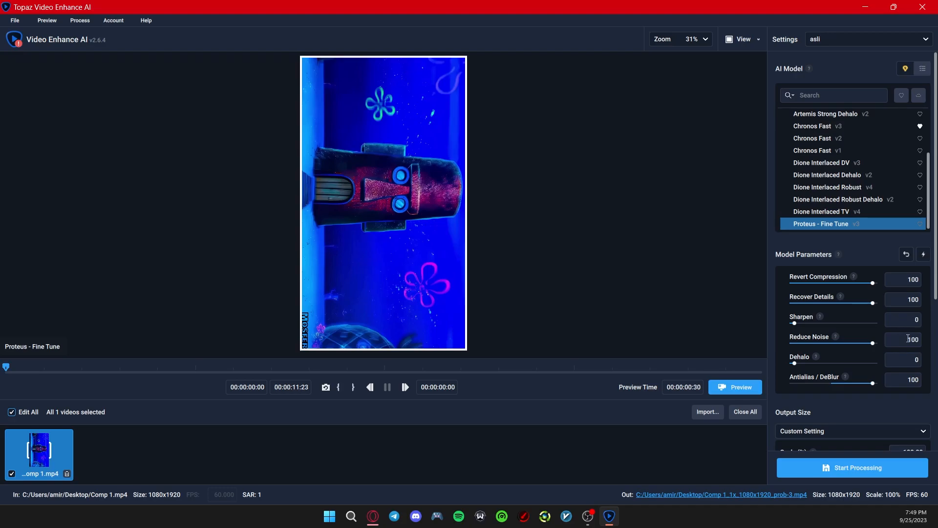
scroll(901, 410, down, 4)
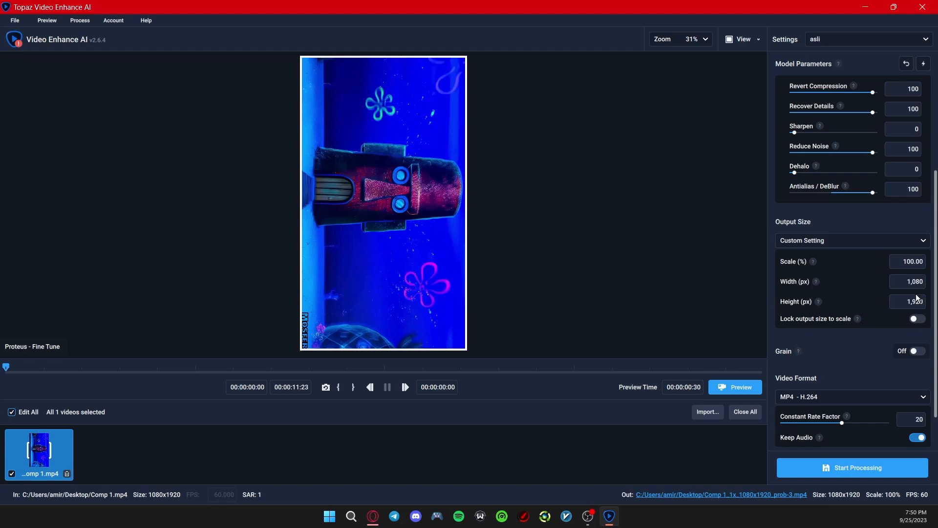
scroll(849, 379, down, 1)
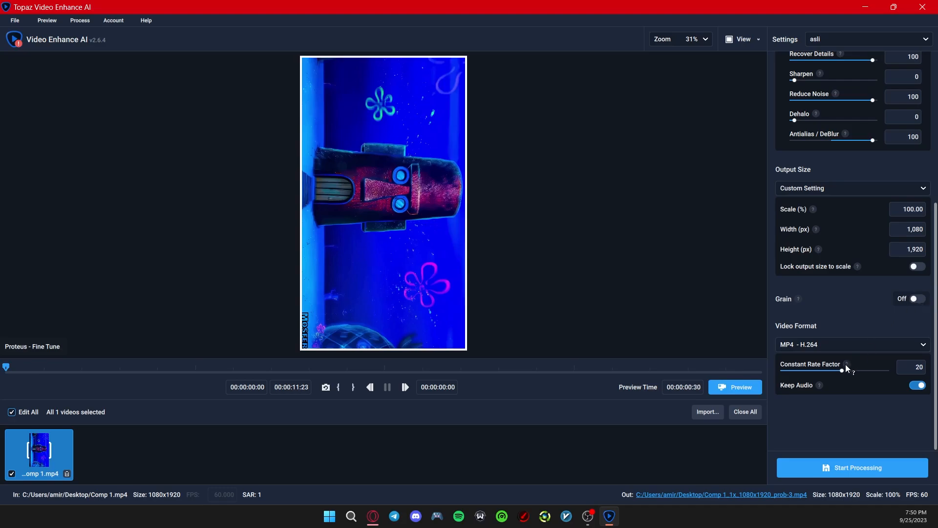
click(914, 391)
scroll(899, 424, down, 2)
click(666, 495)
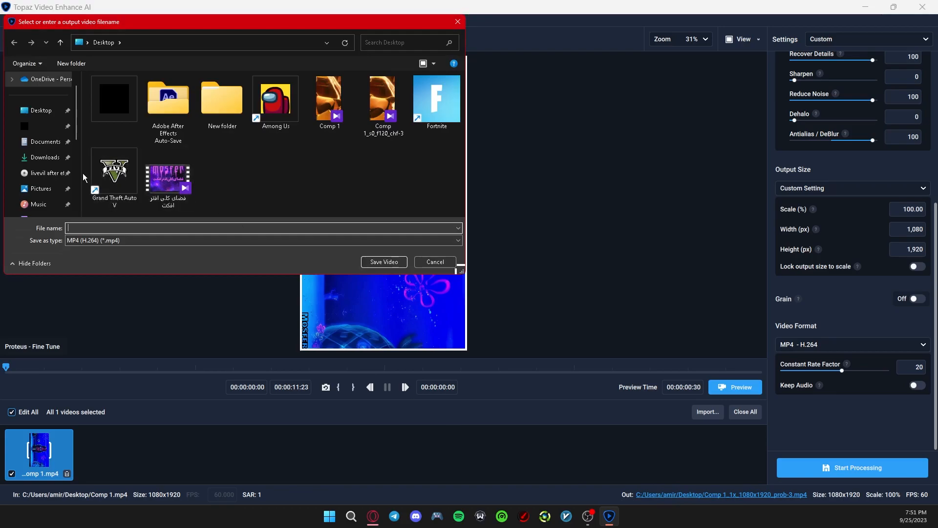
click(42, 110)
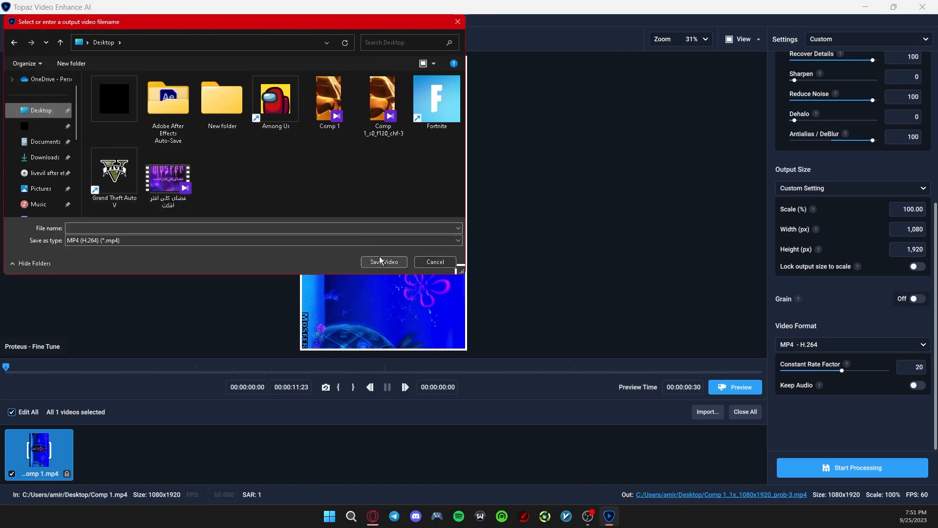
click(435, 262)
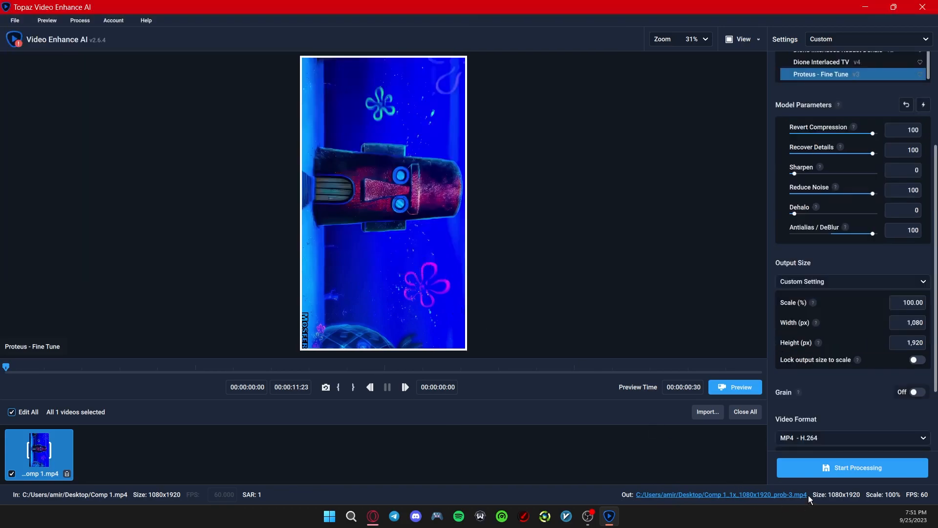